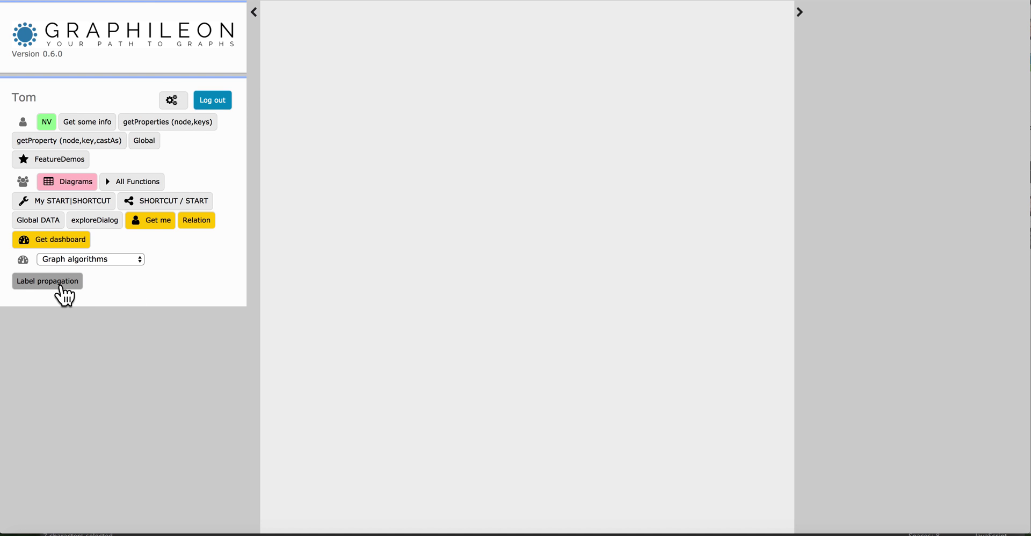
Run Label propagation from the Graph algorithms dashboard to display people and LP nodes
click(62, 286)
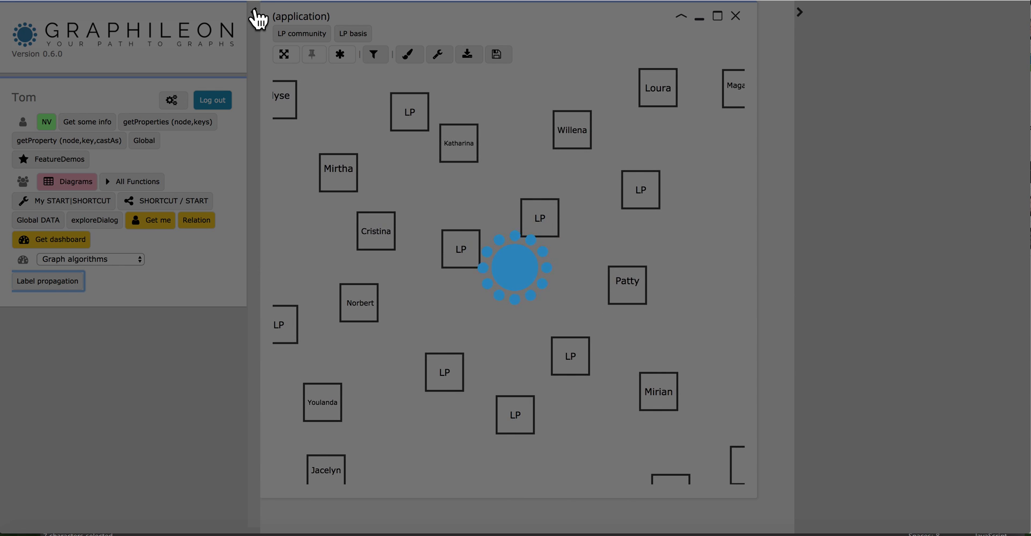
Collapse the left and right panels and dock the label propagation graph on the right half
click(255, 12)
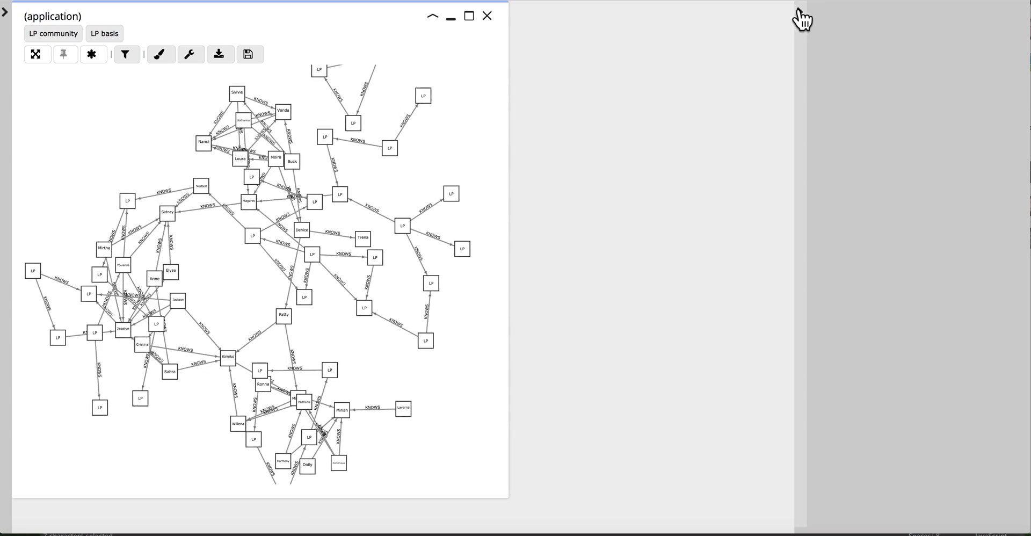
click(800, 12)
click(468, 16)
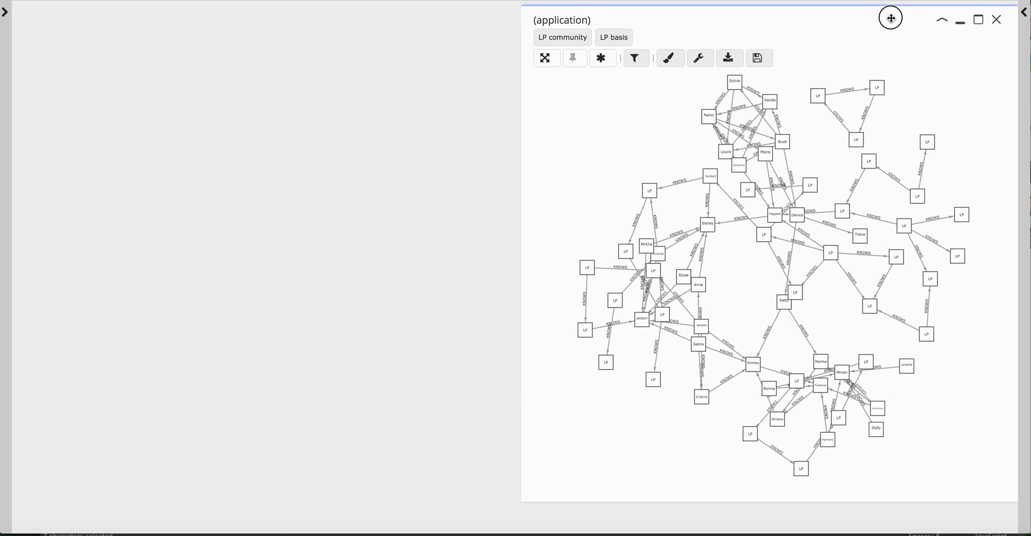
scroll(785, 217, up, 8)
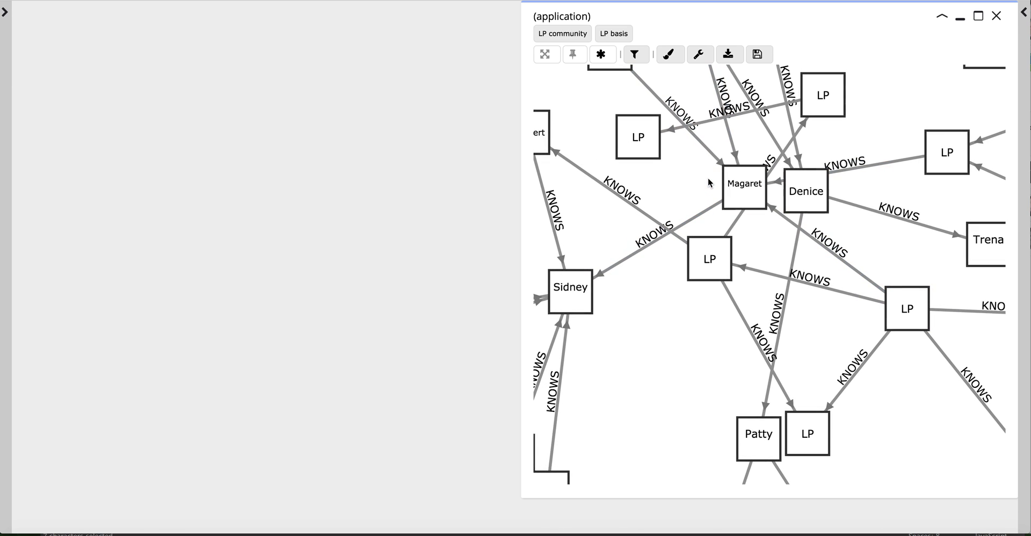
scroll(667, 178, down, 4)
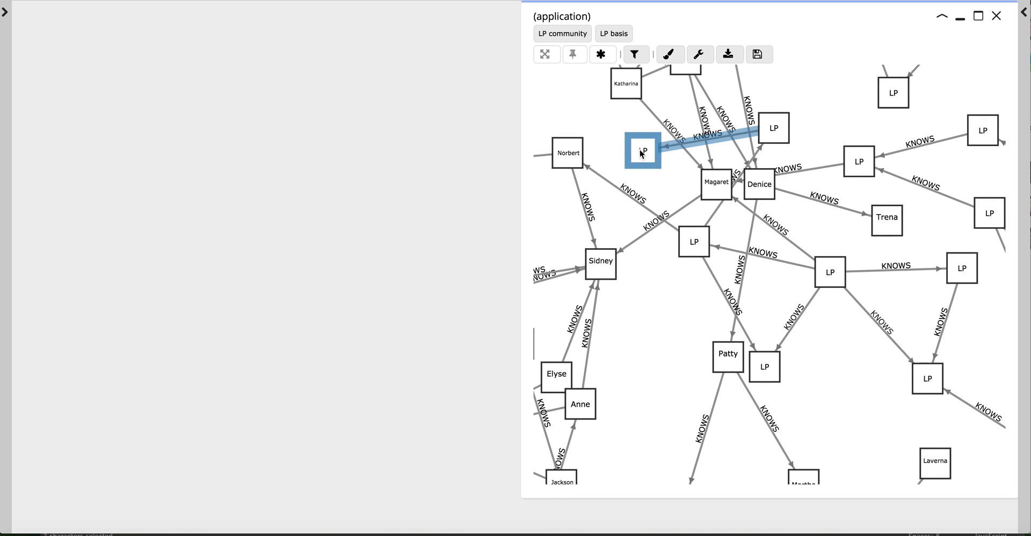
scroll(640, 149, down, 3)
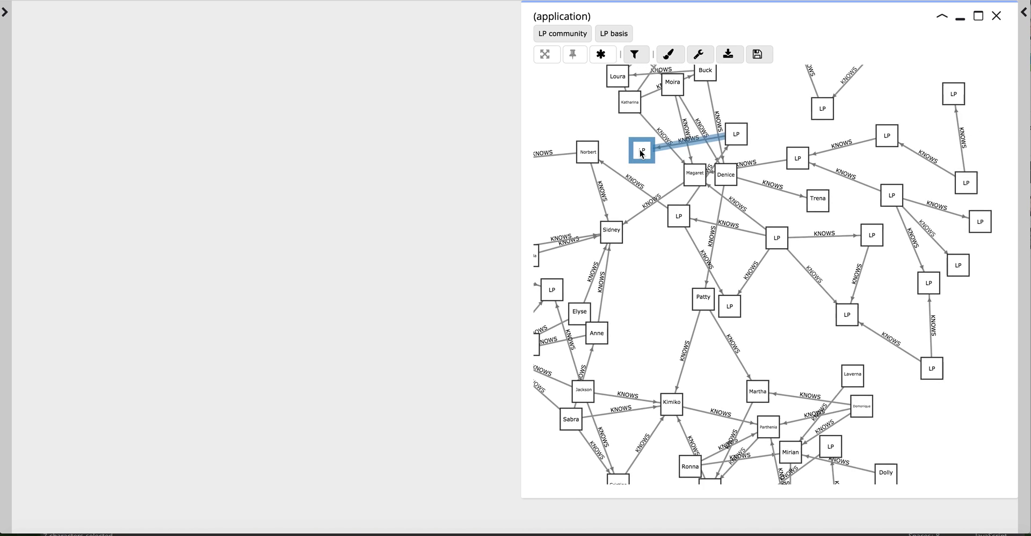
Colour the nodes by LP community and move that new graph window to the left half
click(566, 37)
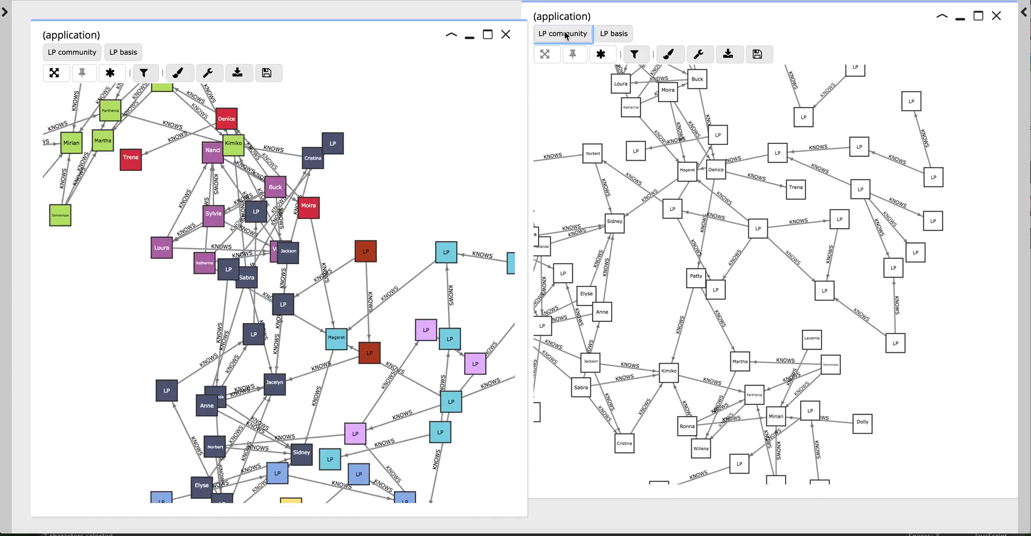
drag(414, 20, 363, 4)
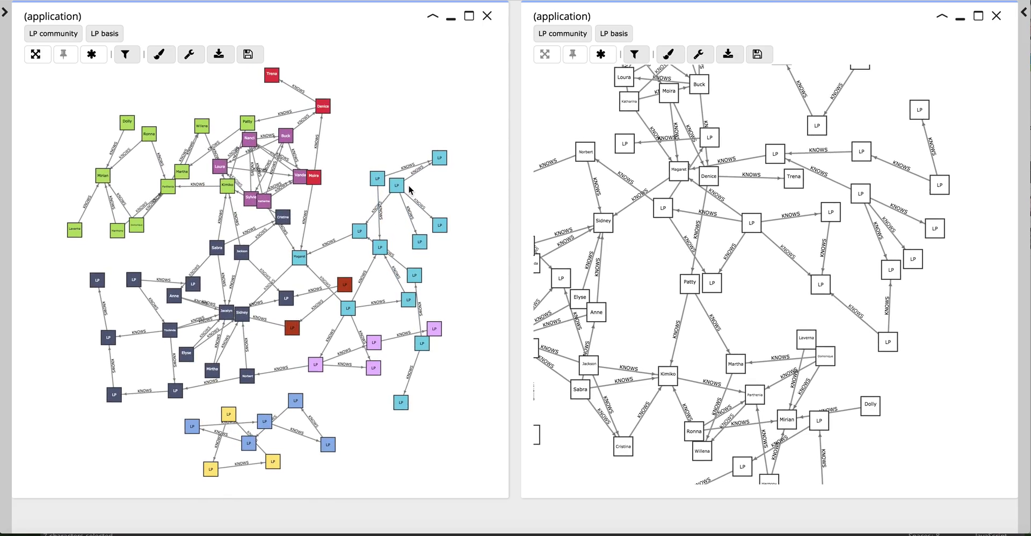
Lower the community graph's layout gravity from 0.05 to 0 in Graph force parameters
click(192, 58)
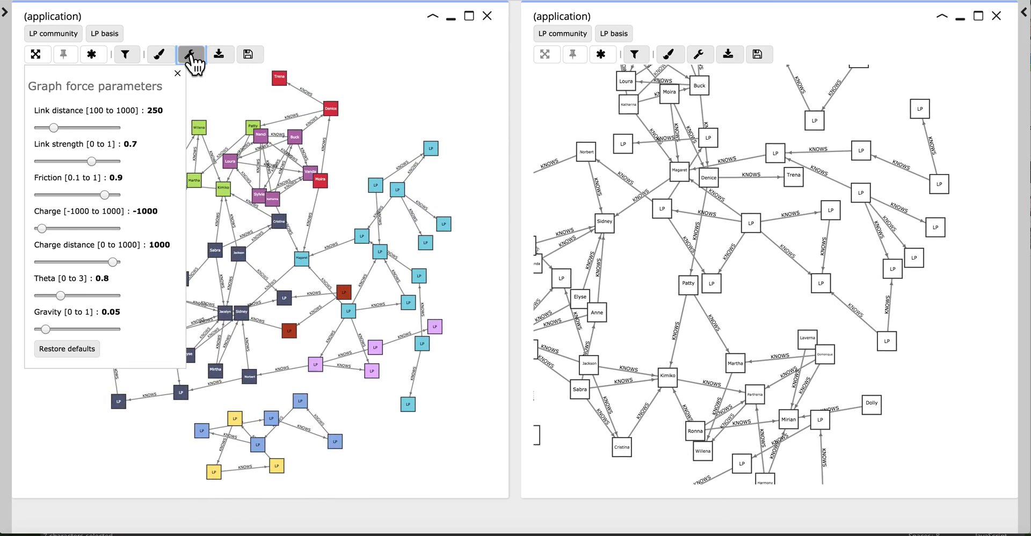
click(38, 329)
drag(37, 328, 34, 328)
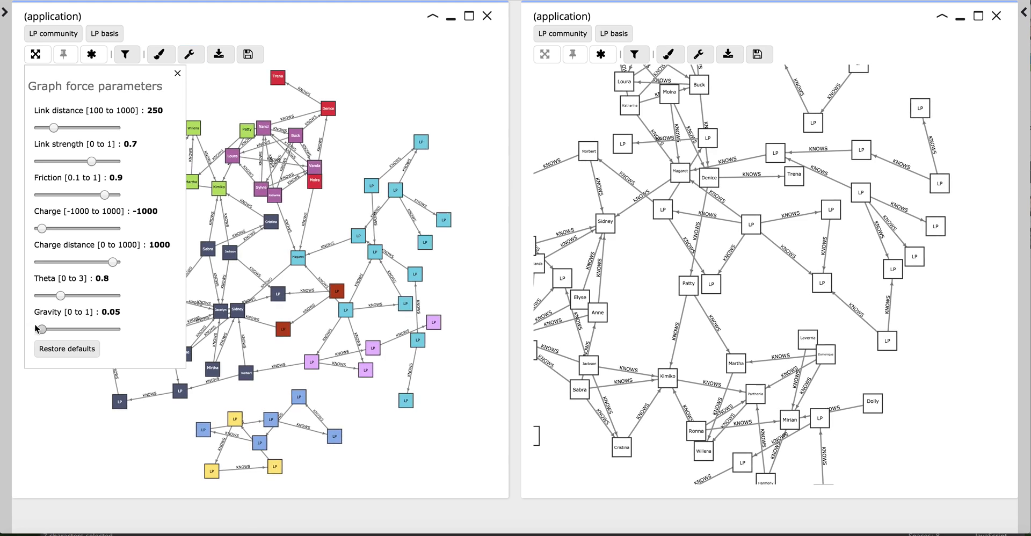
click(177, 74)
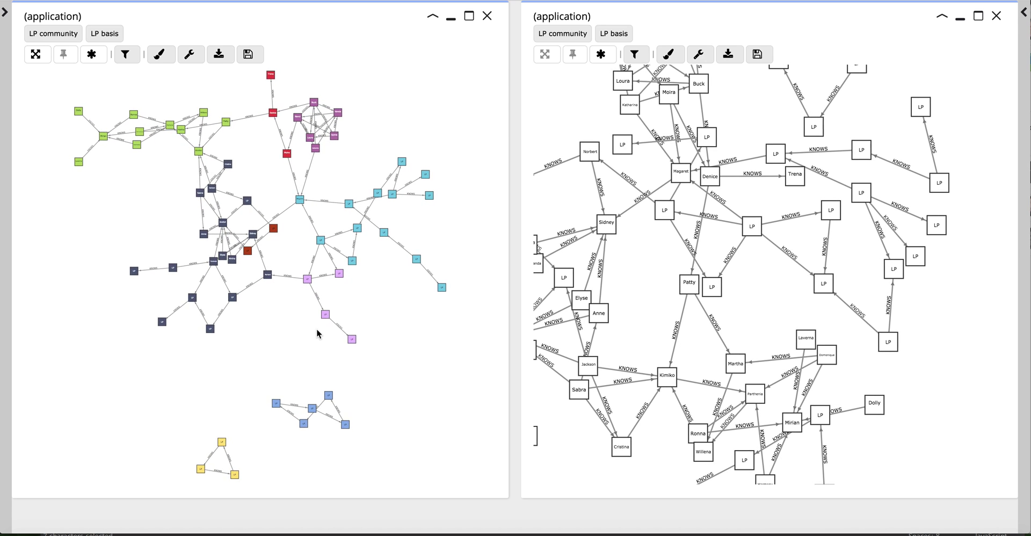
Filter the saved Diagrams list by 'label' and open the Labelpropagation diagram
click(6, 12)
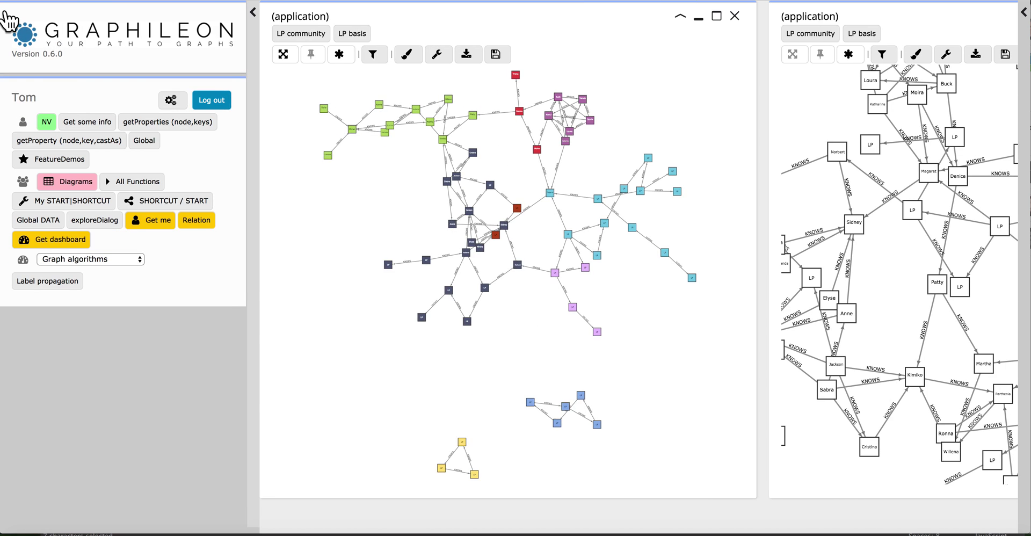
click(78, 192)
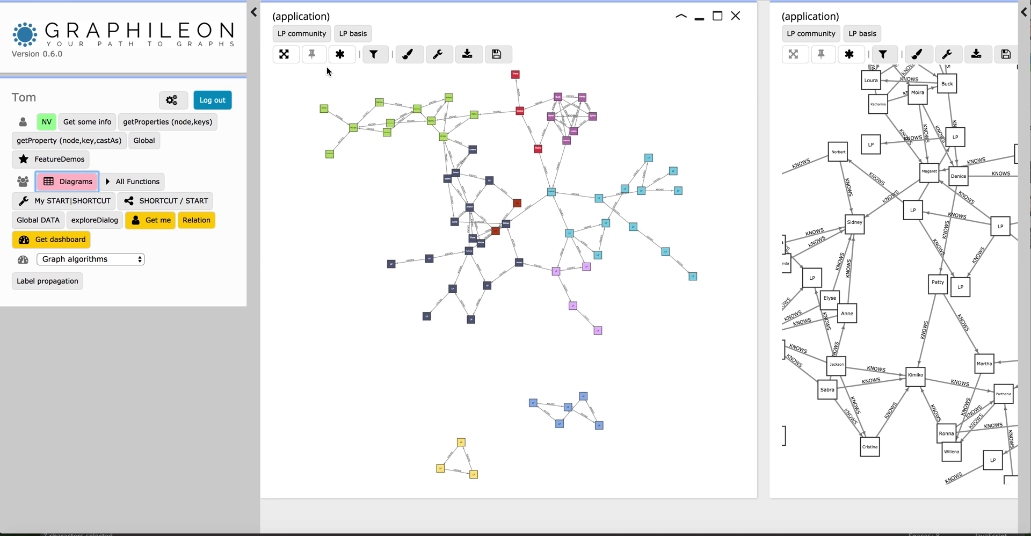
click(369, 70)
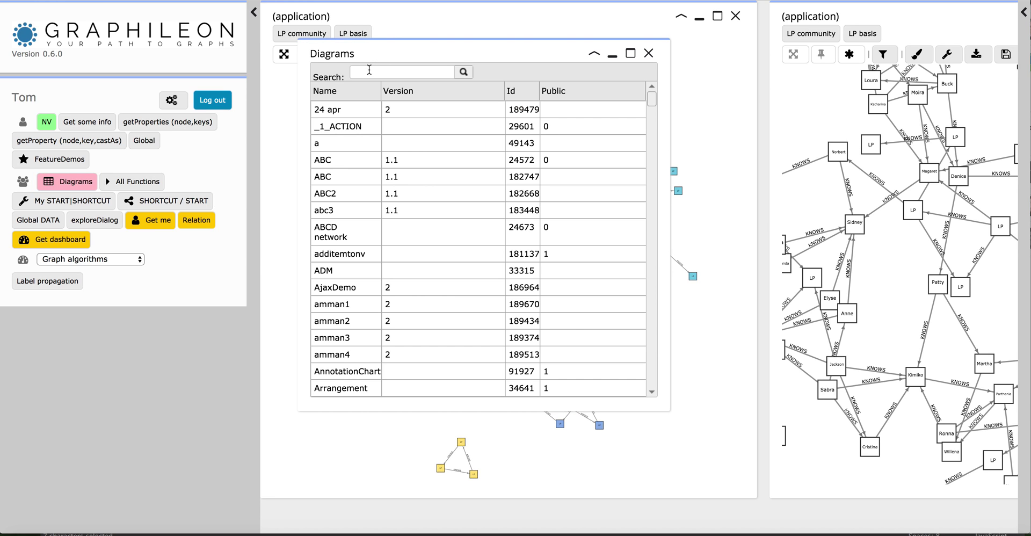
key(Return)
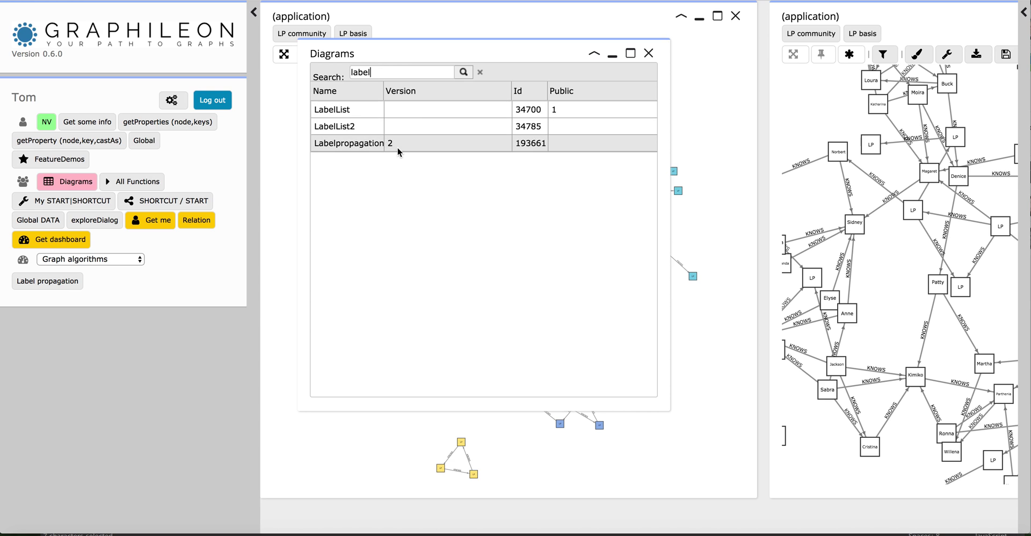
click(404, 145)
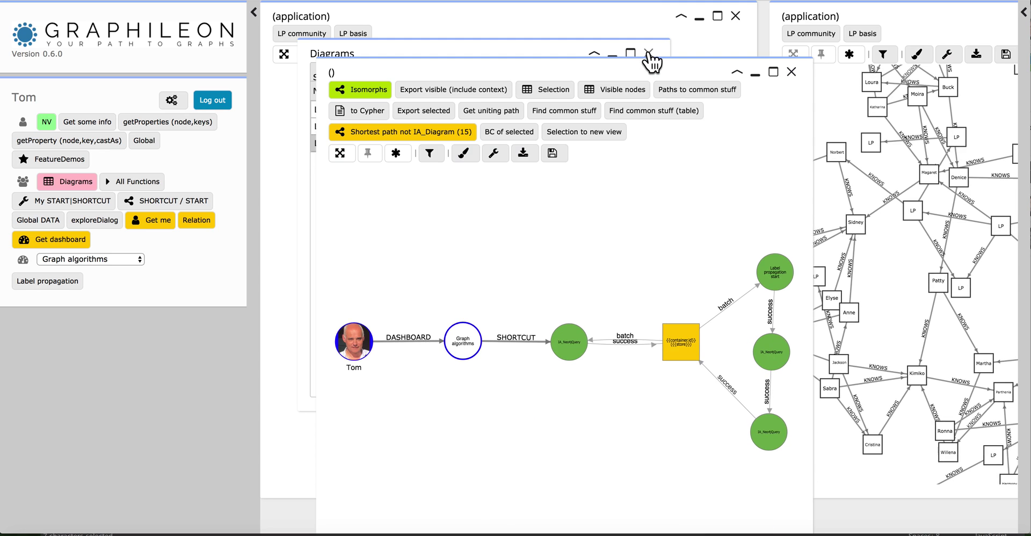
Move the Labelpropagation window to the top left, widen it, and keep Graph algorithms as dashboard
click(649, 53)
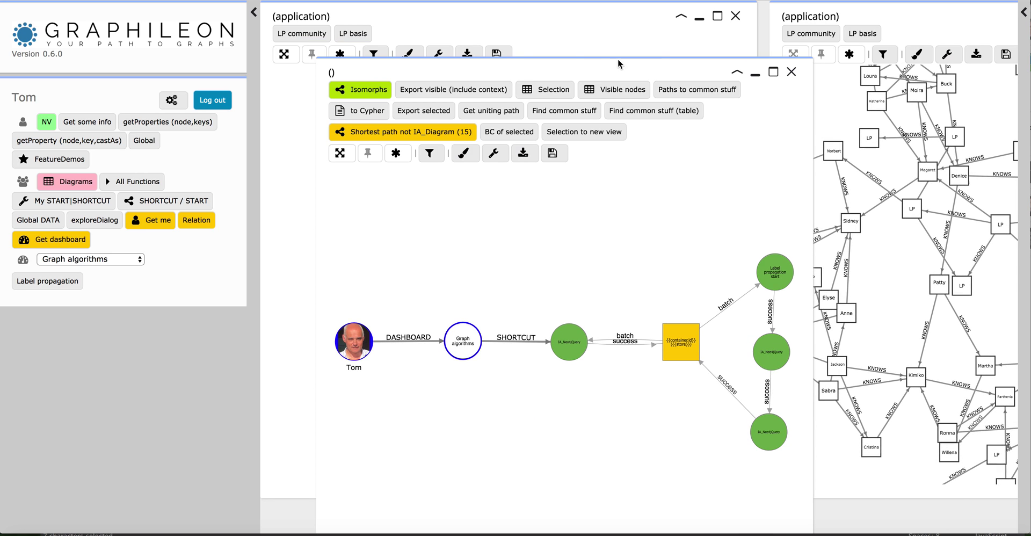
drag(536, 70, 502, 11)
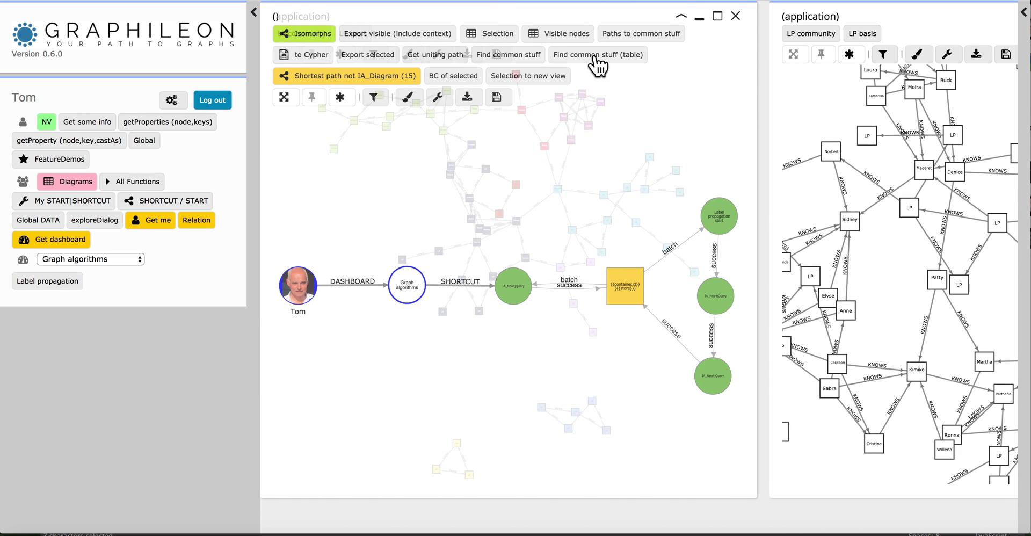
drag(756, 62, 1002, 66)
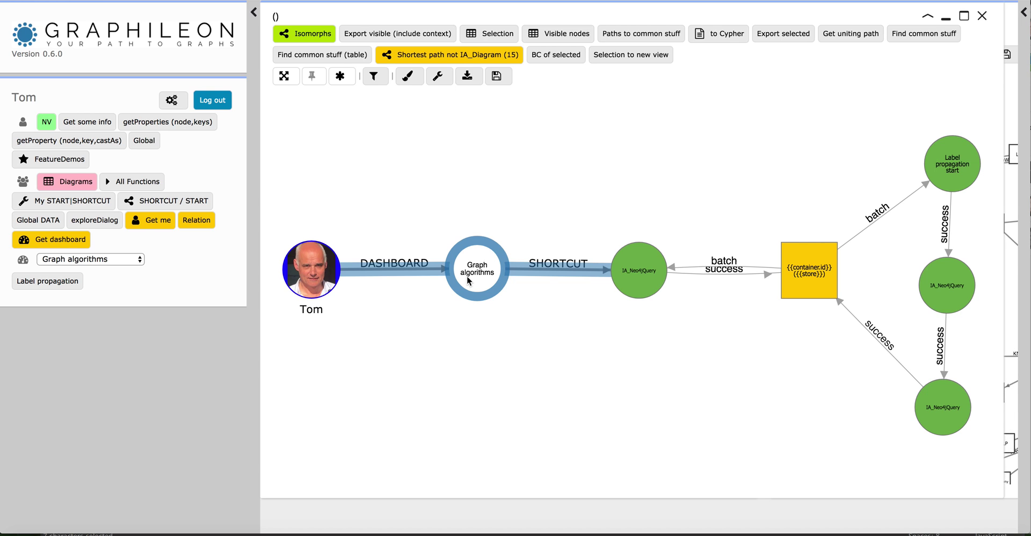
click(139, 260)
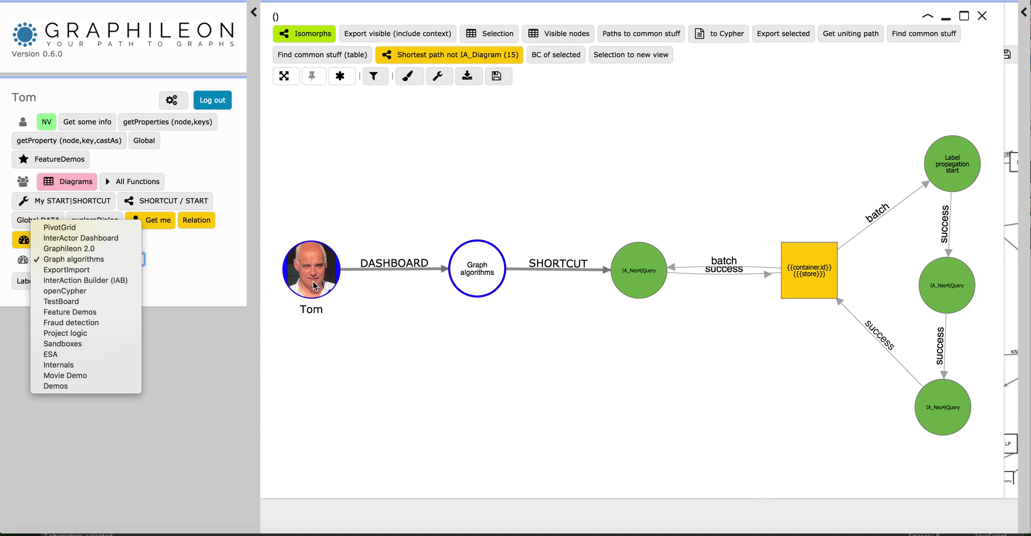
click(72, 262)
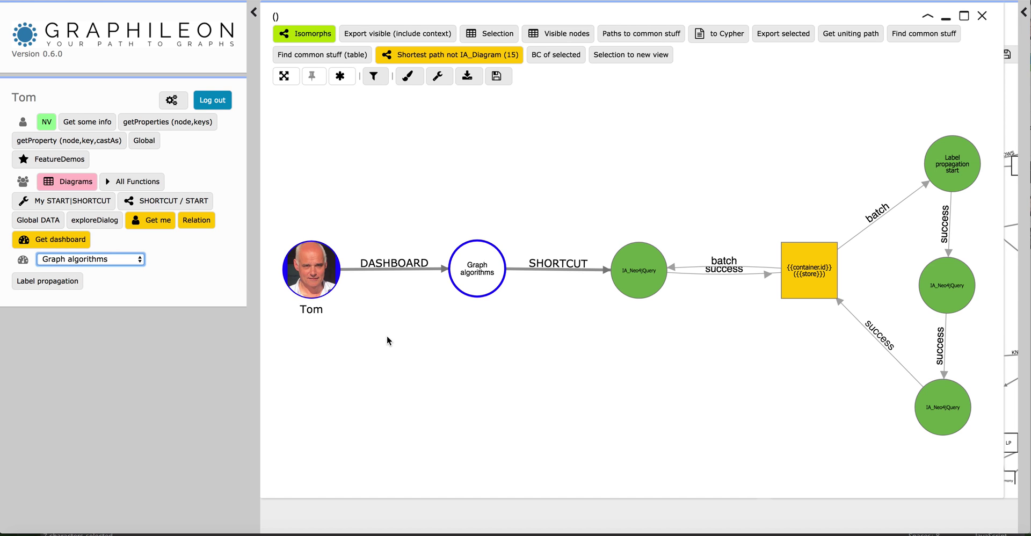
Inspect the SHORTCUT relation's properties in its edit form, then close it
right_click(573, 269)
click(588, 282)
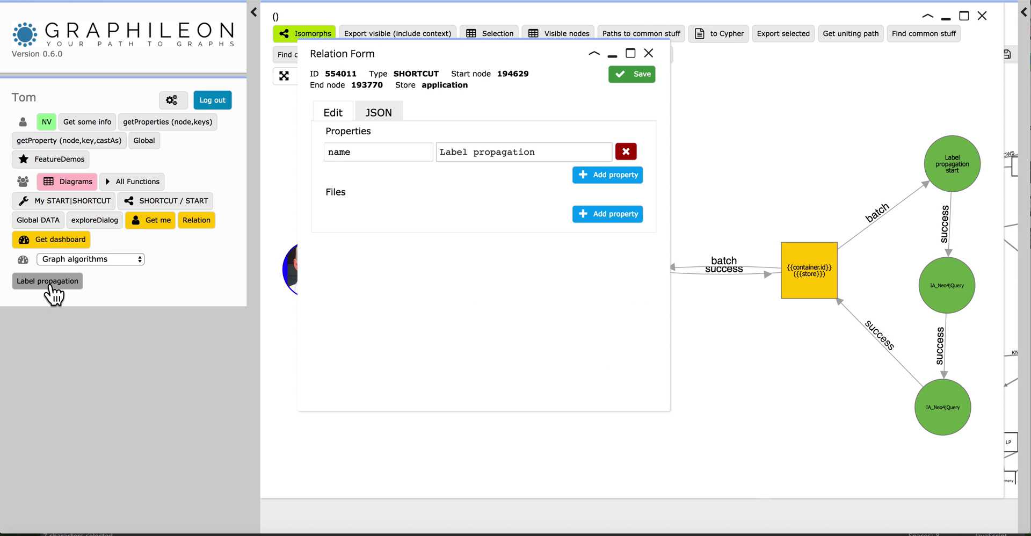
click(649, 54)
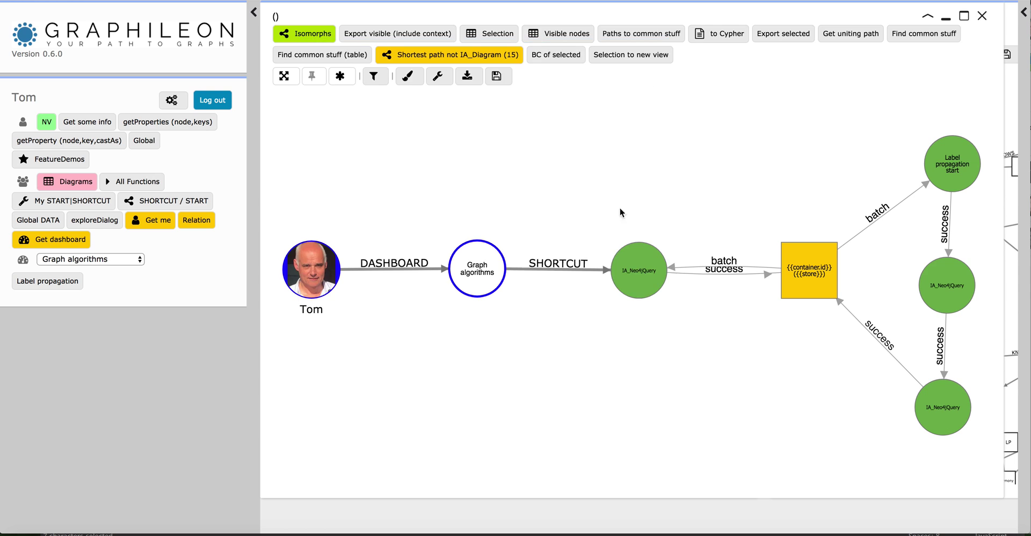
Review the first query node's properties in its Node Form and close it
right_click(626, 269)
click(643, 283)
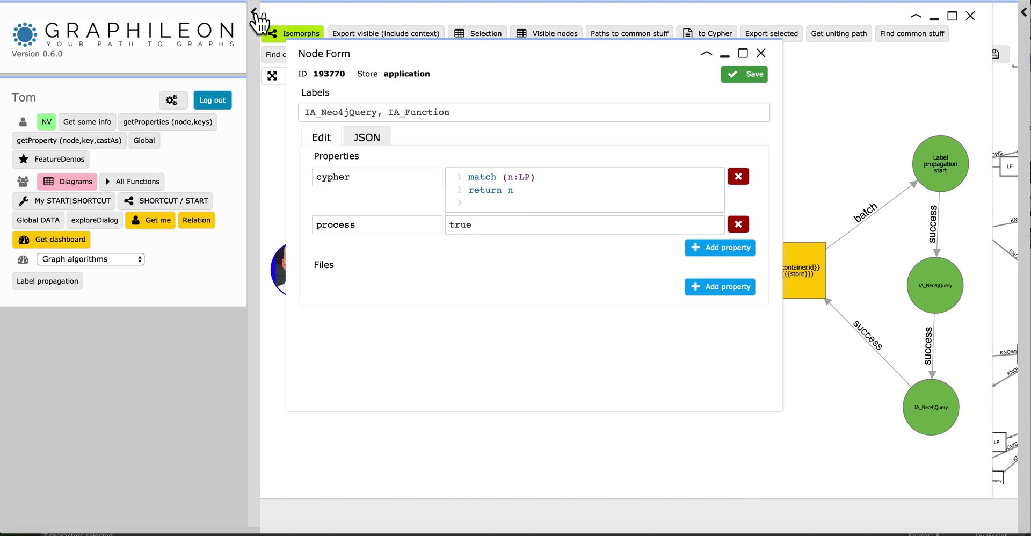
click(255, 13)
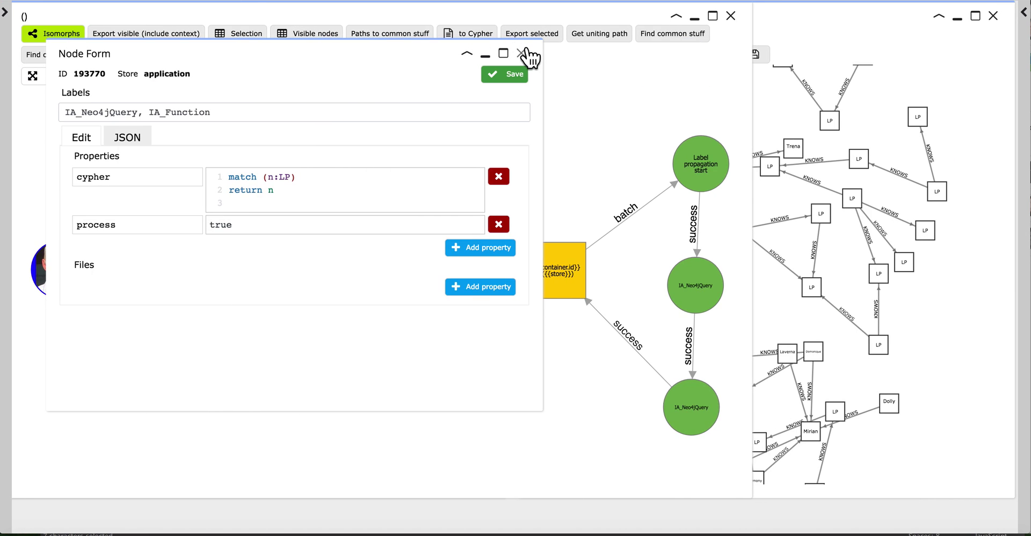
click(517, 53)
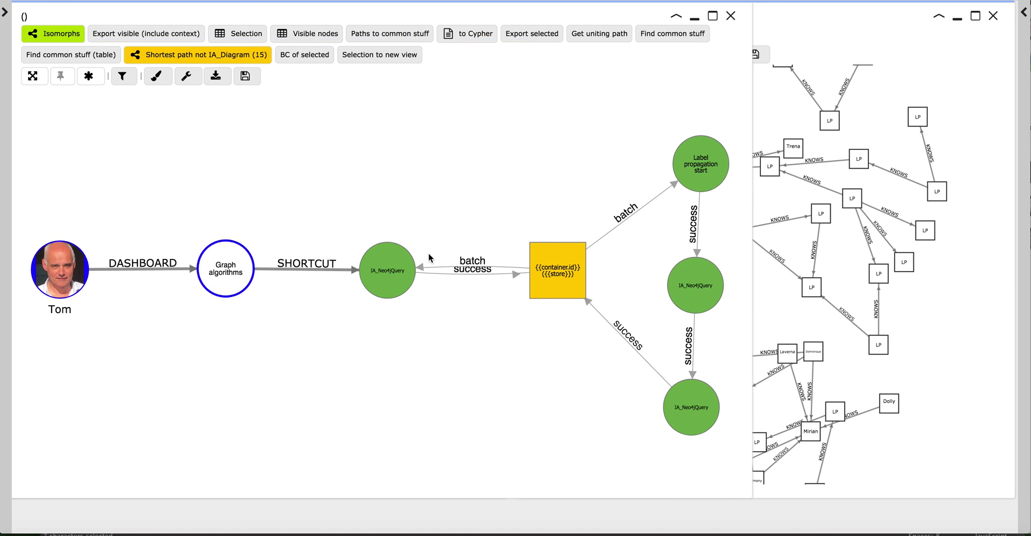
Review the yellow IA_NetworkView node's properties and close its Node Form
right_click(556, 275)
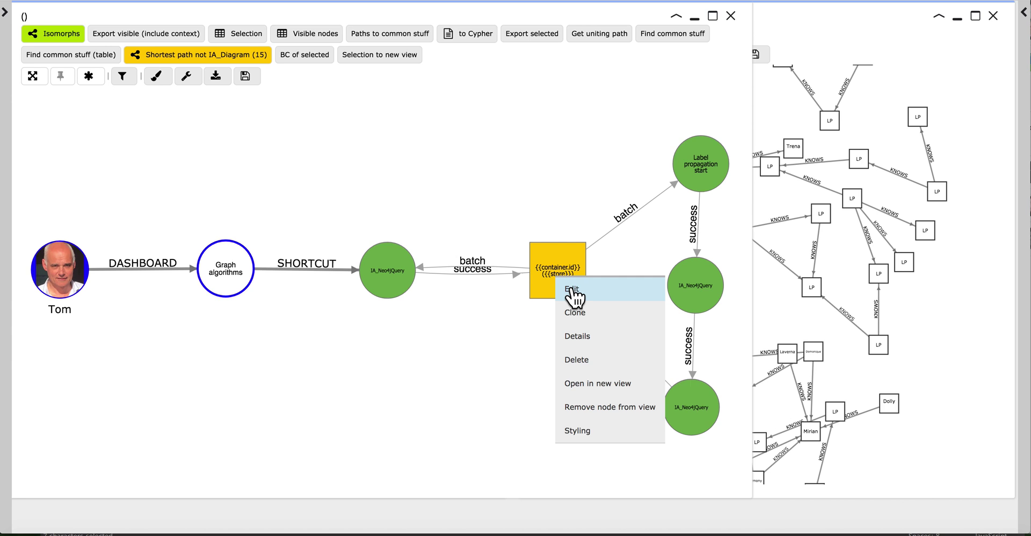
click(571, 289)
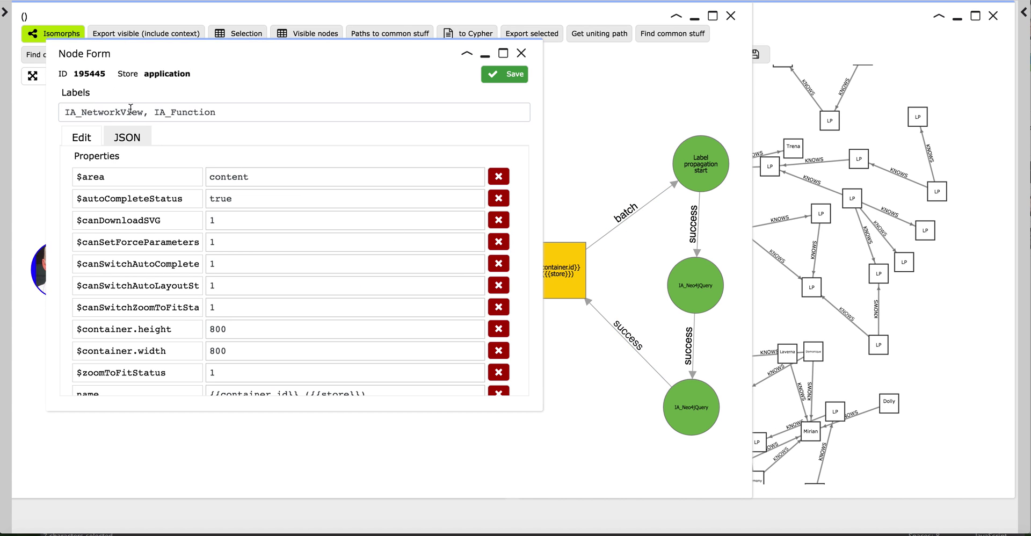
scroll(239, 232, down, 3)
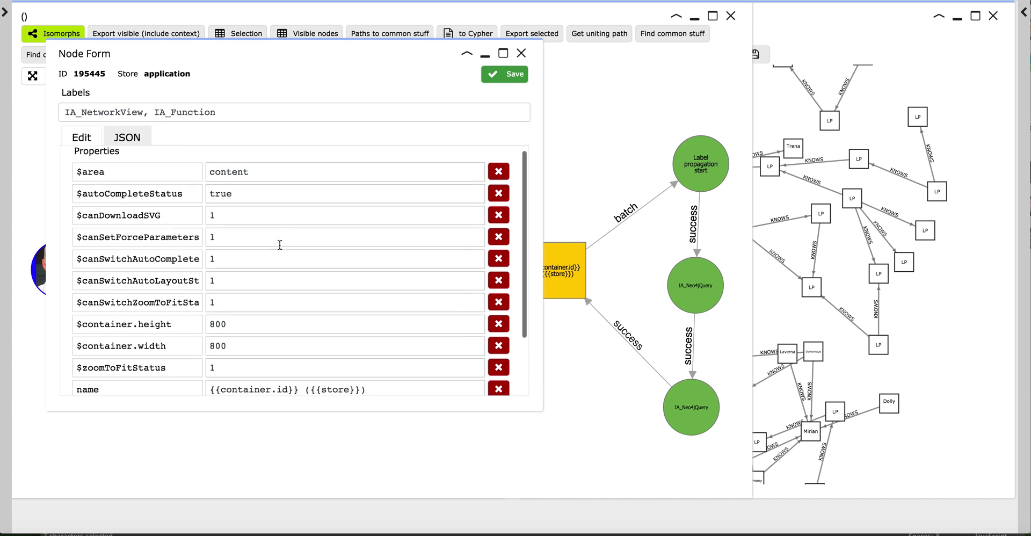
scroll(279, 244, up, 3)
scroll(279, 245, down, 3)
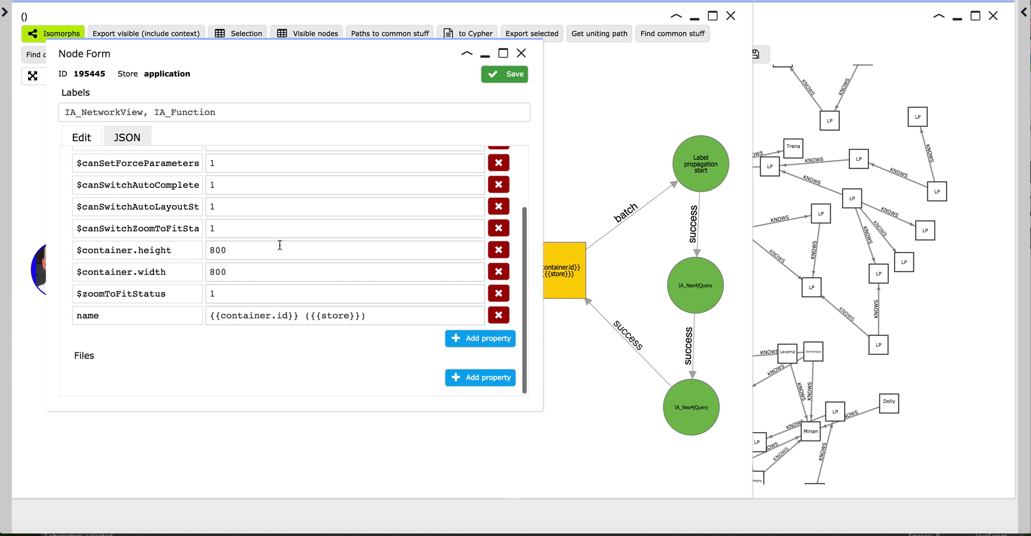
scroll(279, 244, up, 3)
scroll(279, 244, up, 1)
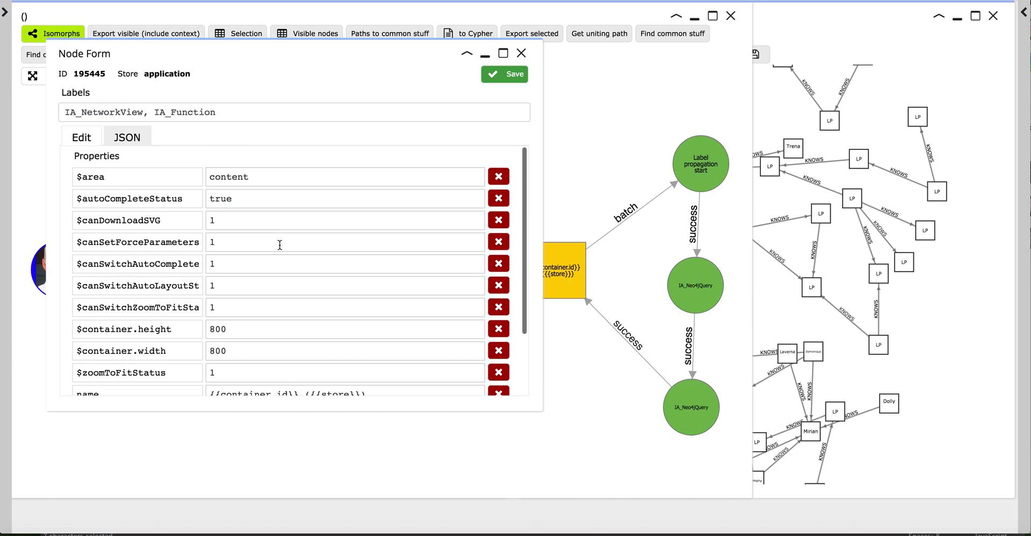
click(521, 54)
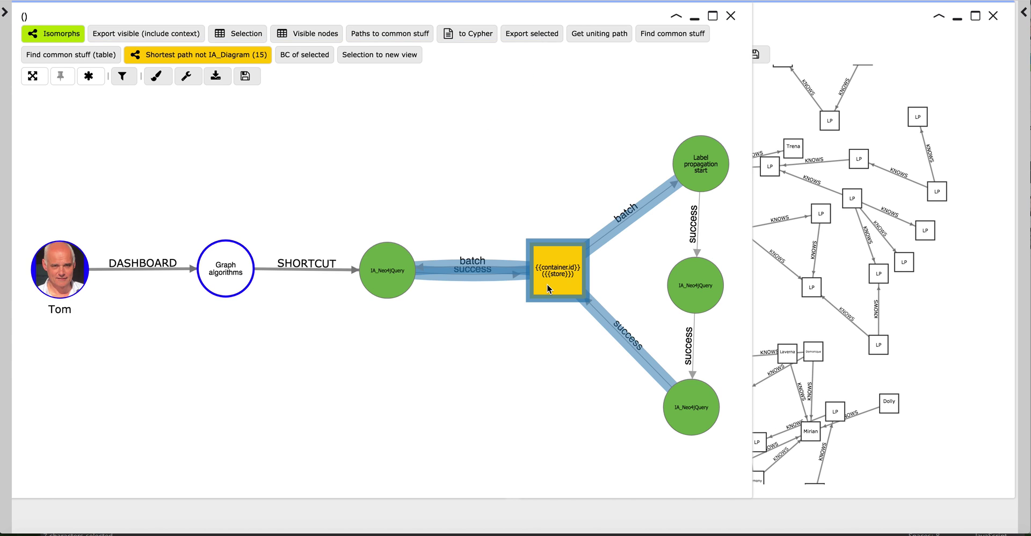
Shift the yellow container node left and drag the window divider left to widen the LP network
drag(552, 273, 543, 272)
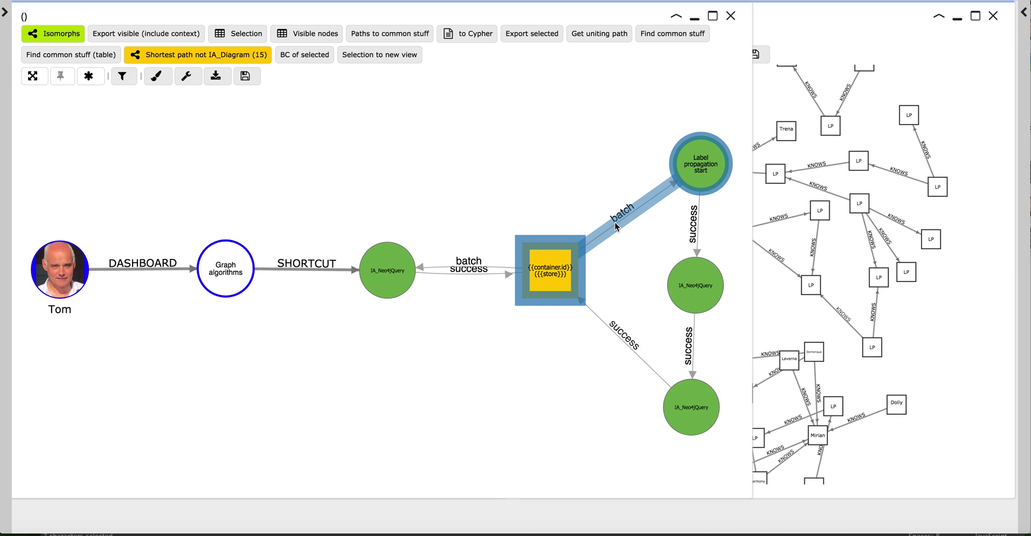
drag(647, 221, 511, 244)
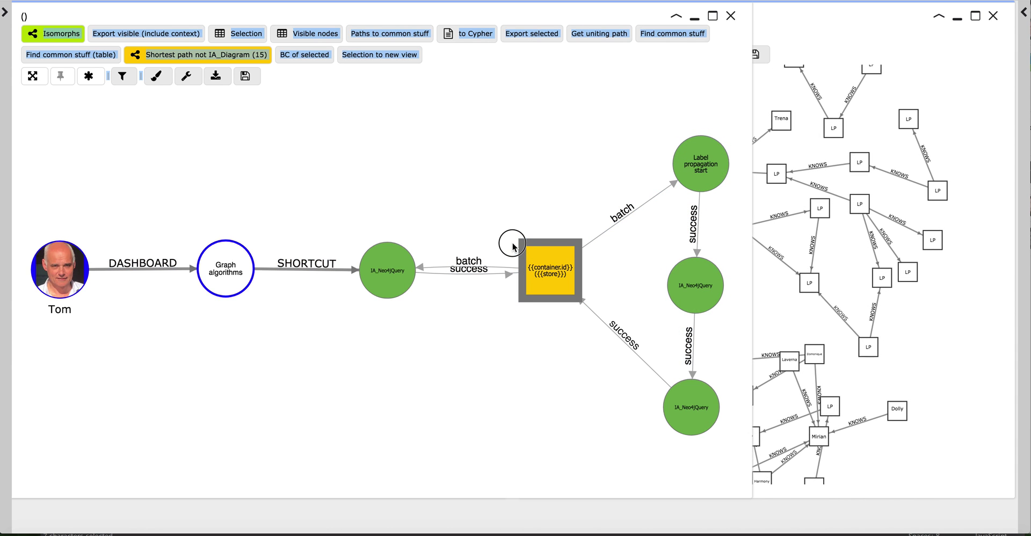
drag(745, 228, 530, 234)
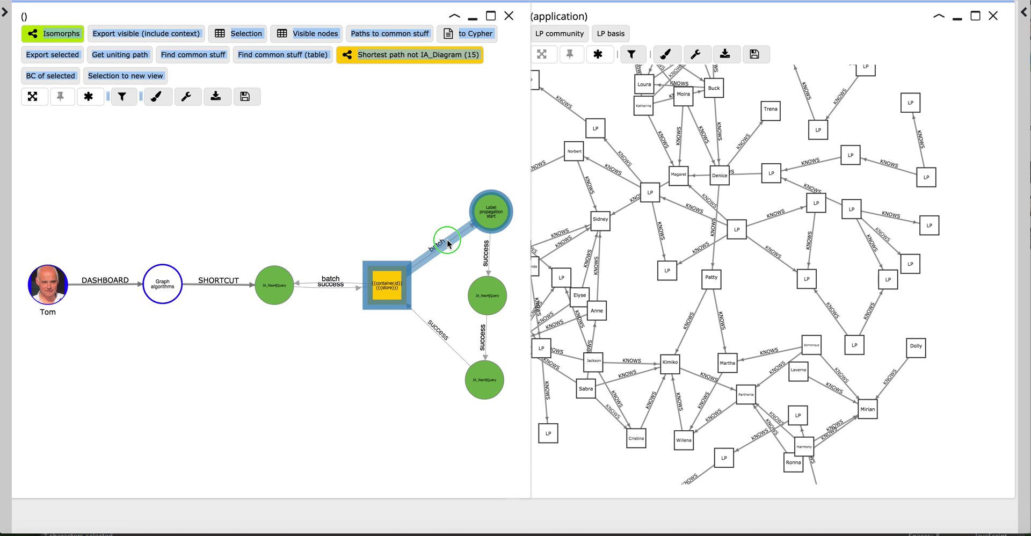
right_click(472, 241)
click(462, 250)
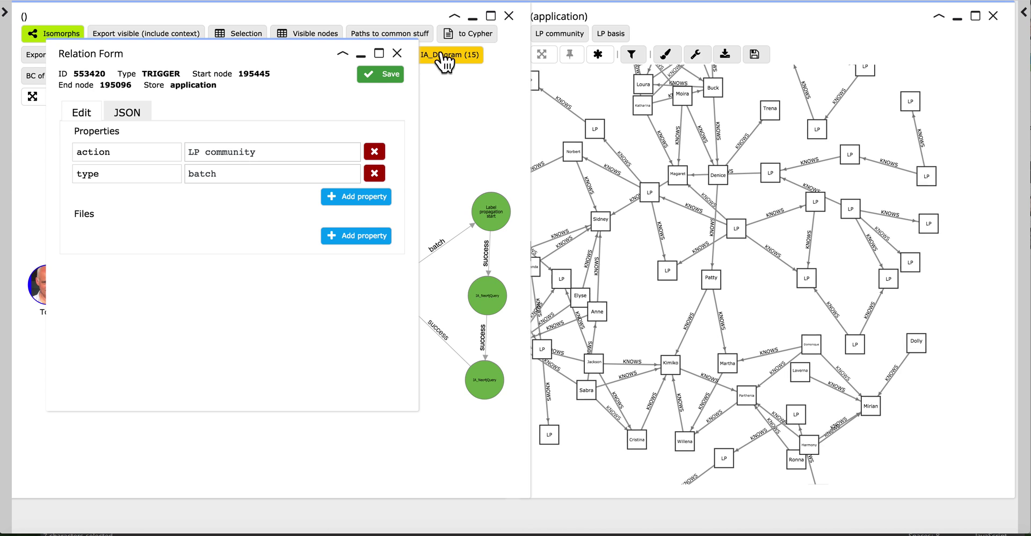
click(397, 53)
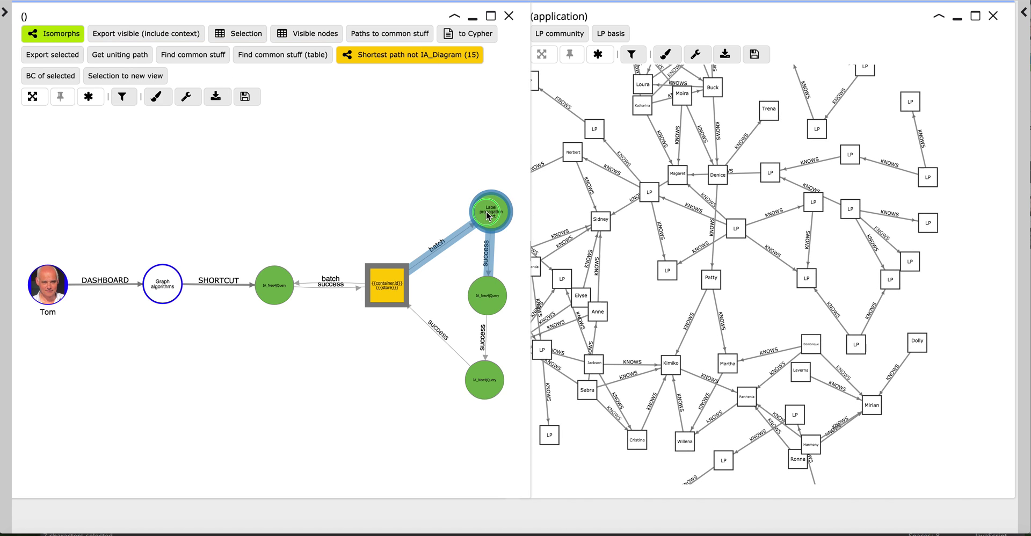
right_click(487, 214)
click(503, 225)
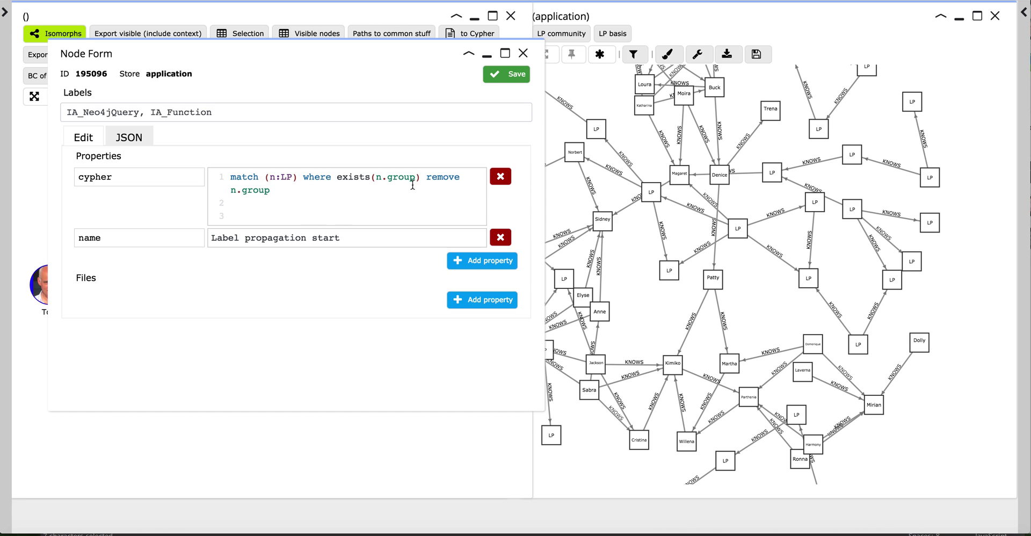
click(524, 54)
right_click(487, 289)
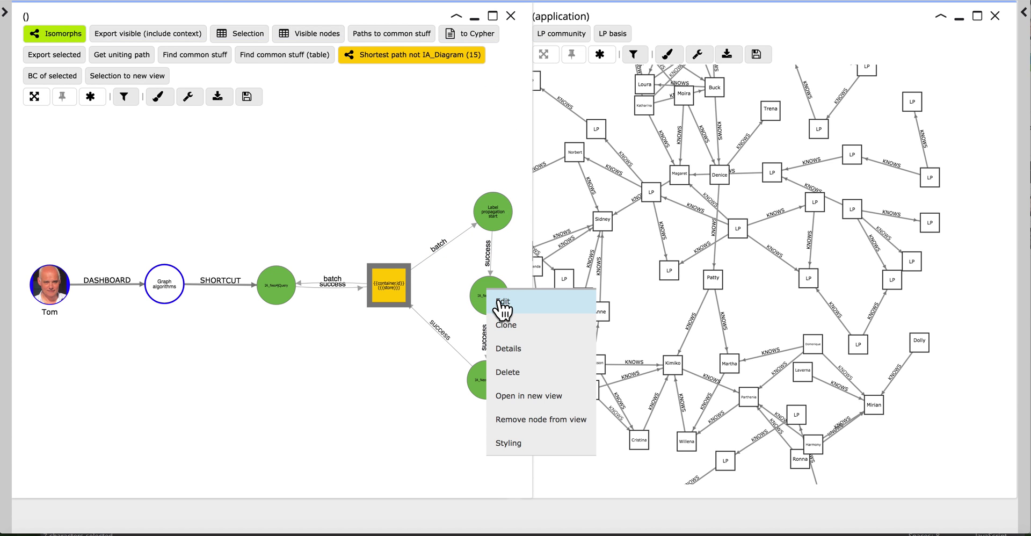
click(502, 305)
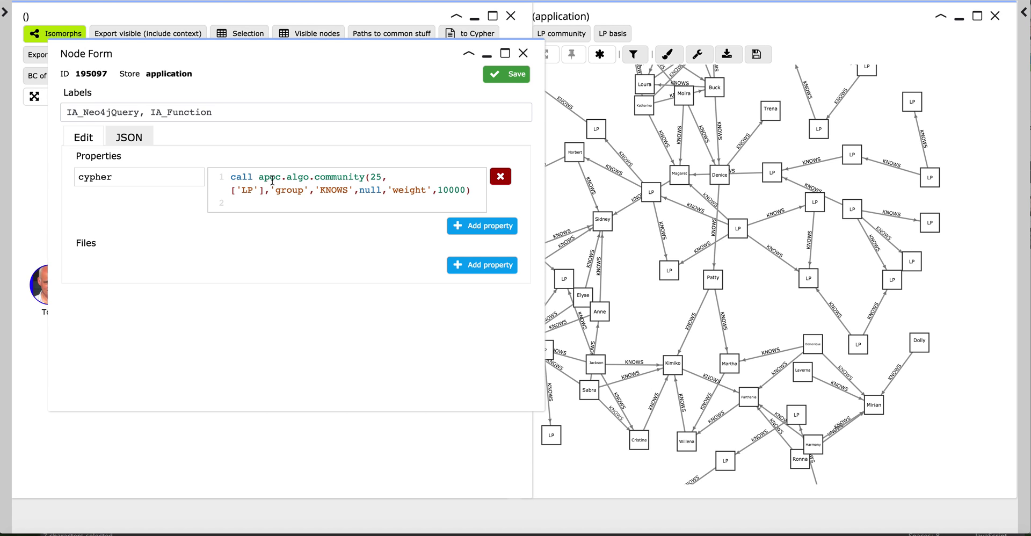
click(523, 55)
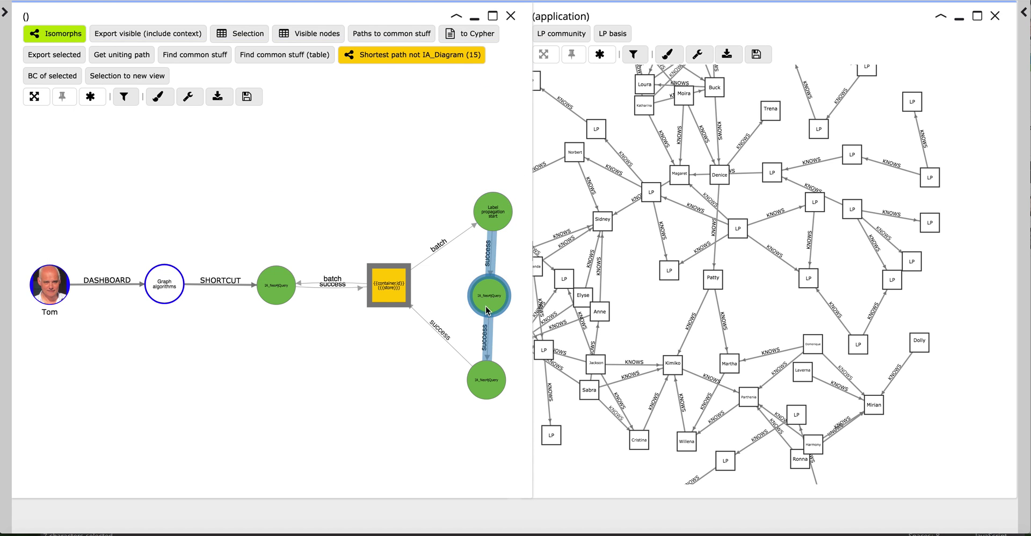
right_click(489, 382)
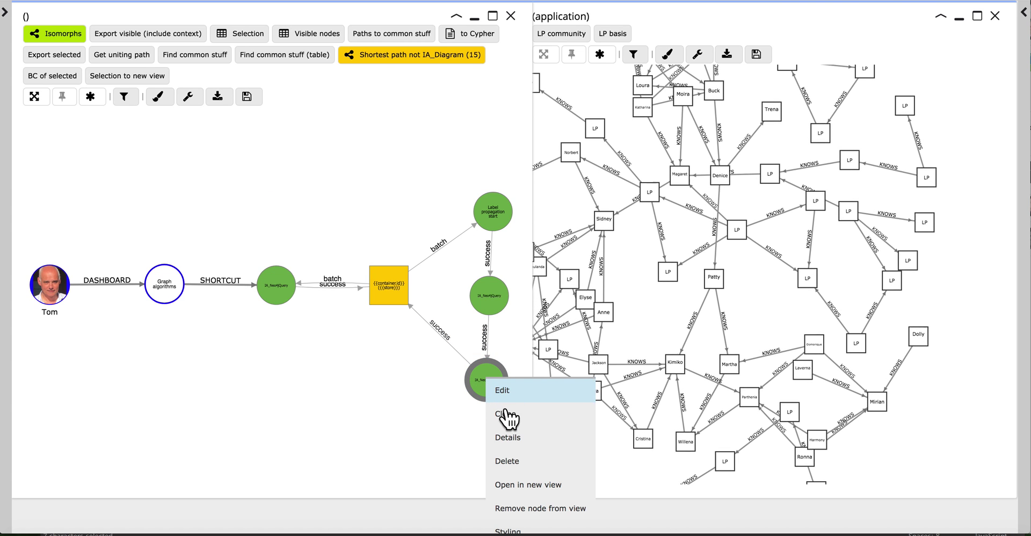
click(507, 390)
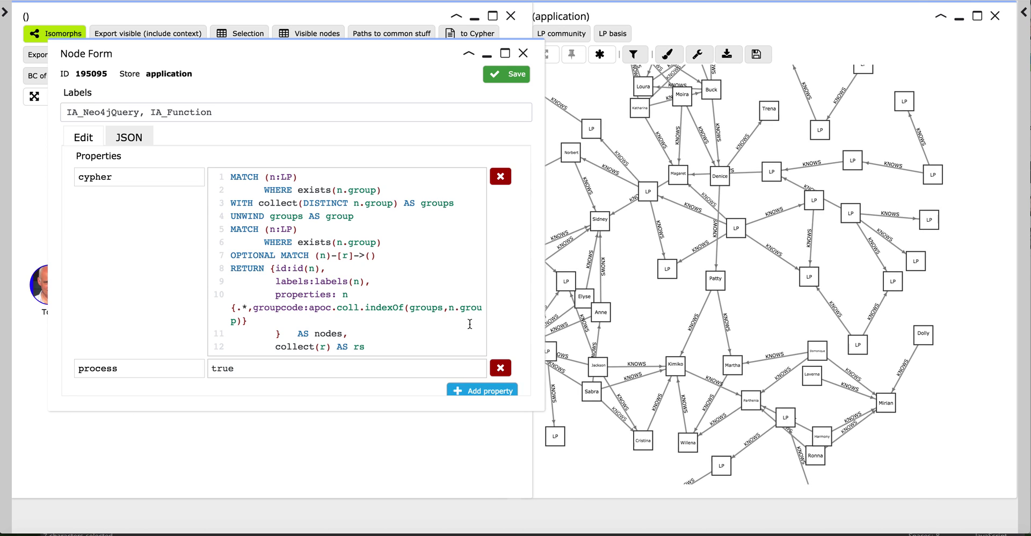
drag(543, 241, 835, 224)
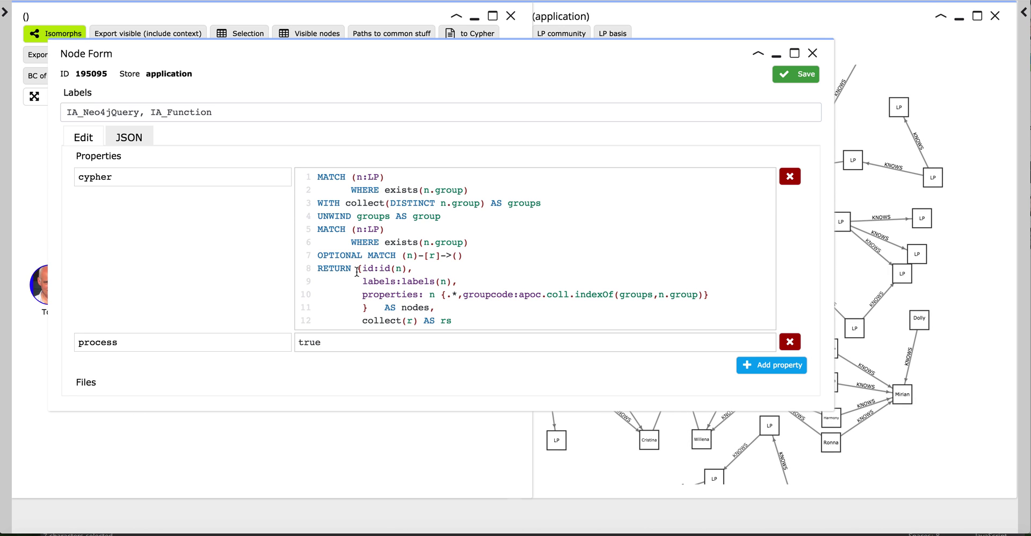
drag(358, 271, 372, 306)
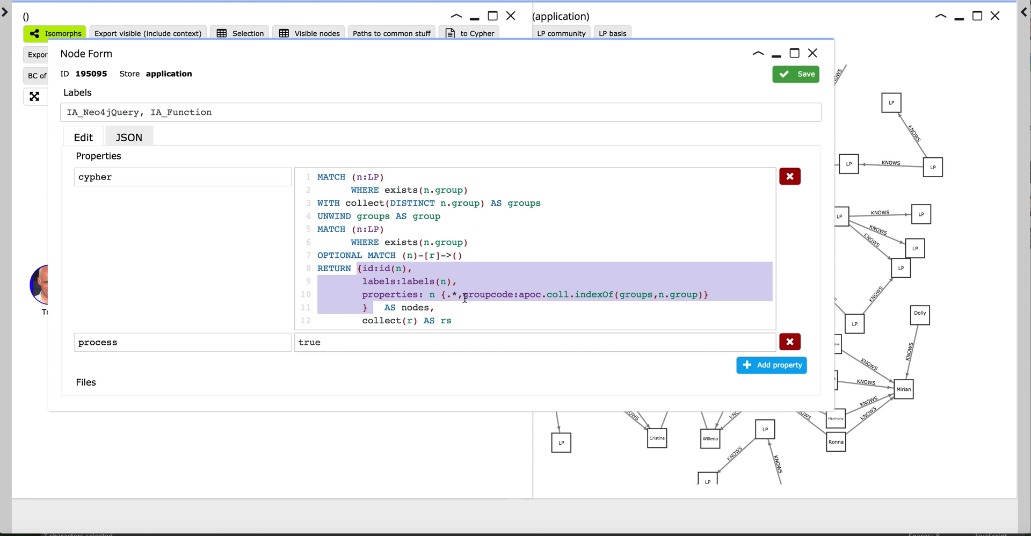
drag(465, 298, 499, 305)
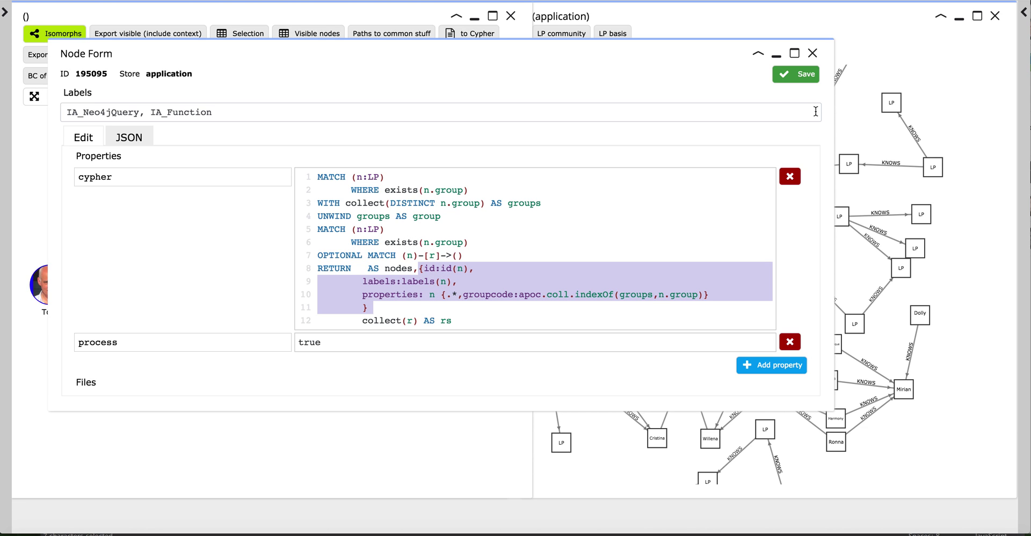
click(812, 54)
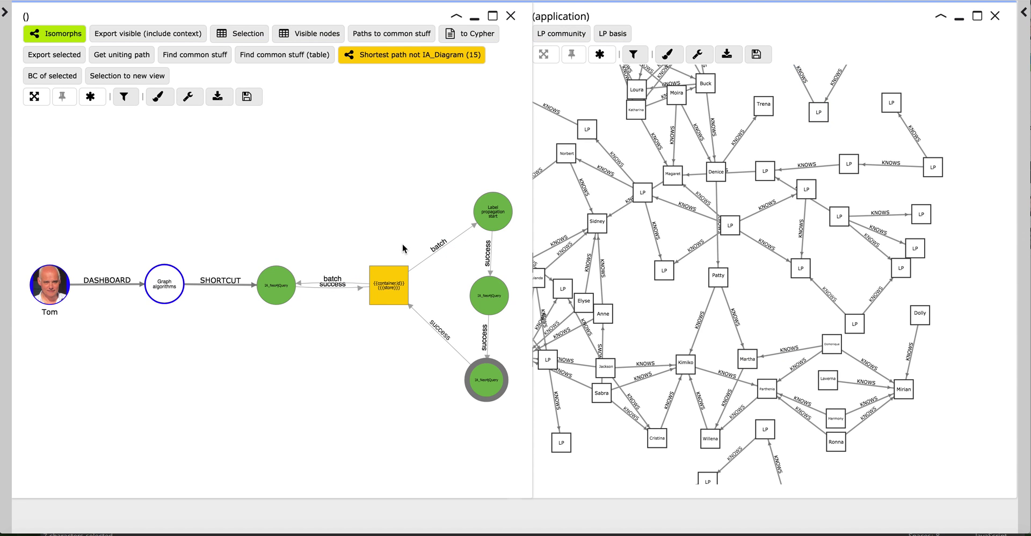
Close the Labelpropagation diagram window on the left
click(510, 16)
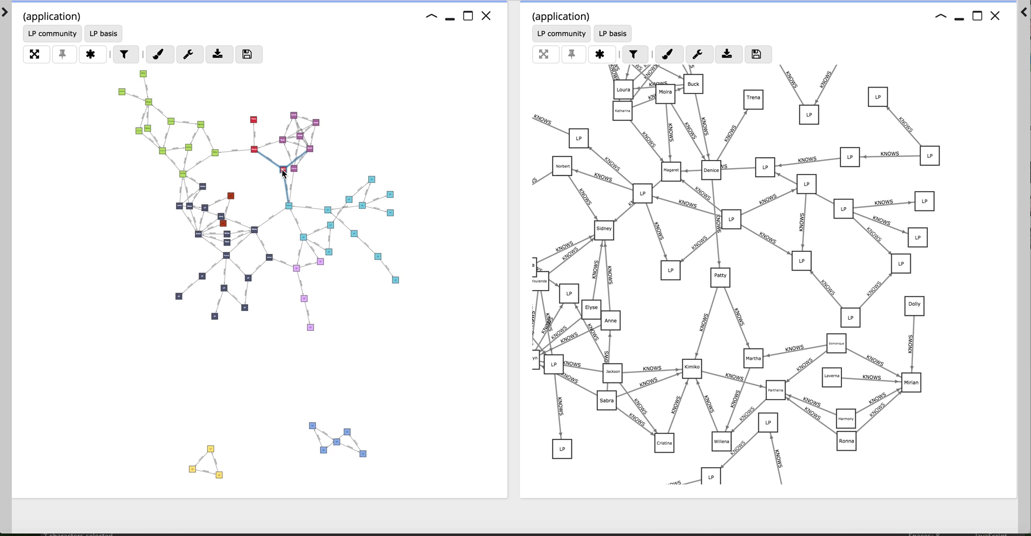
click(160, 57)
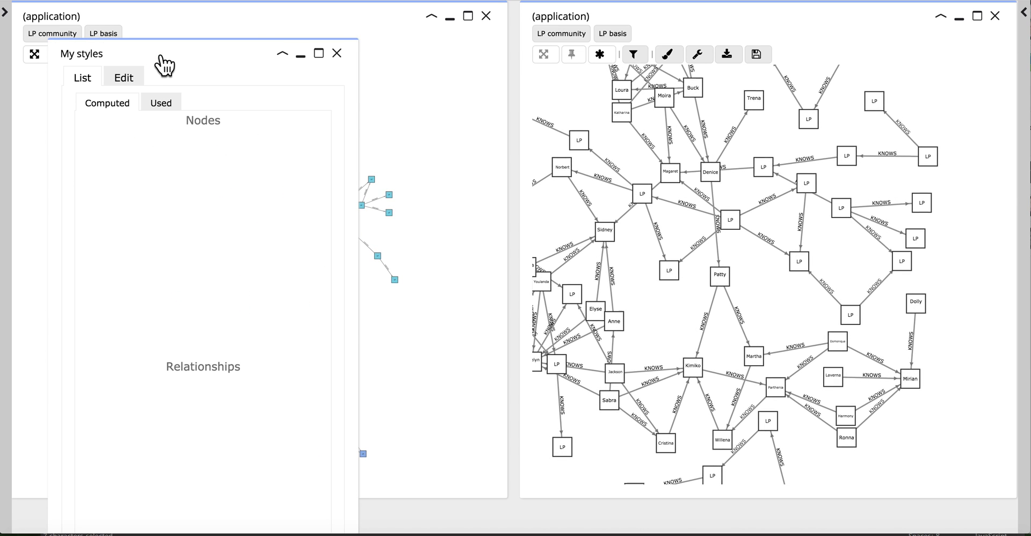
drag(173, 53, 257, 33)
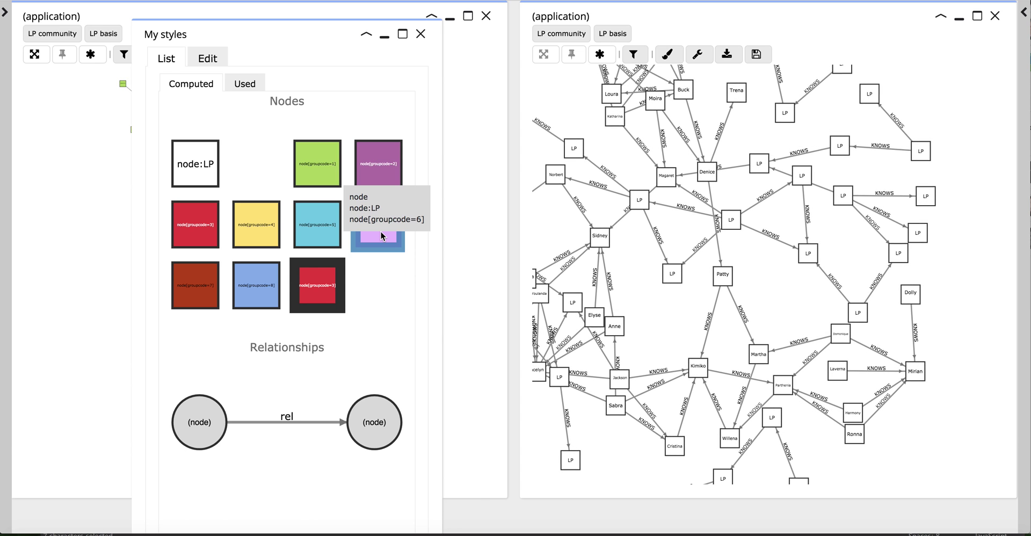
click(382, 235)
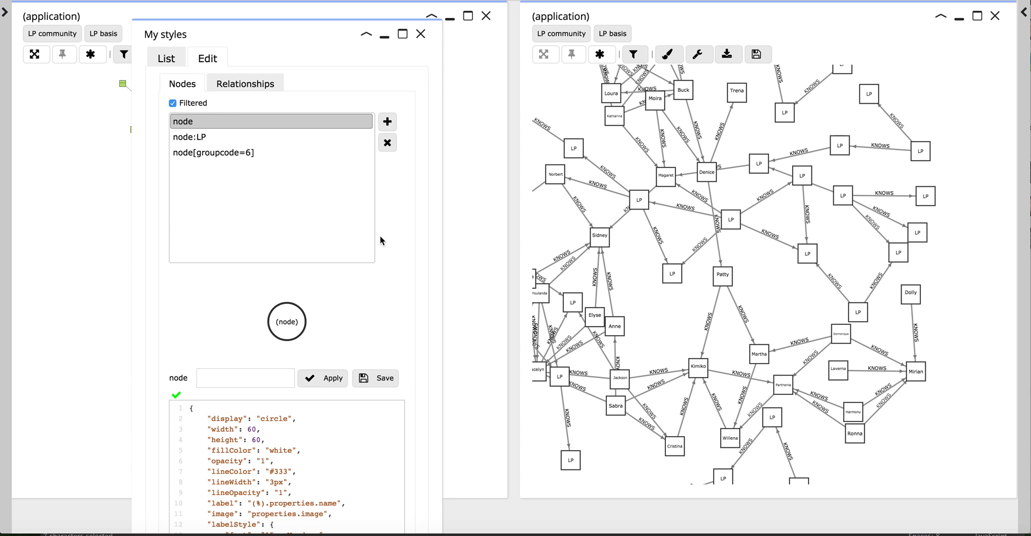
click(226, 153)
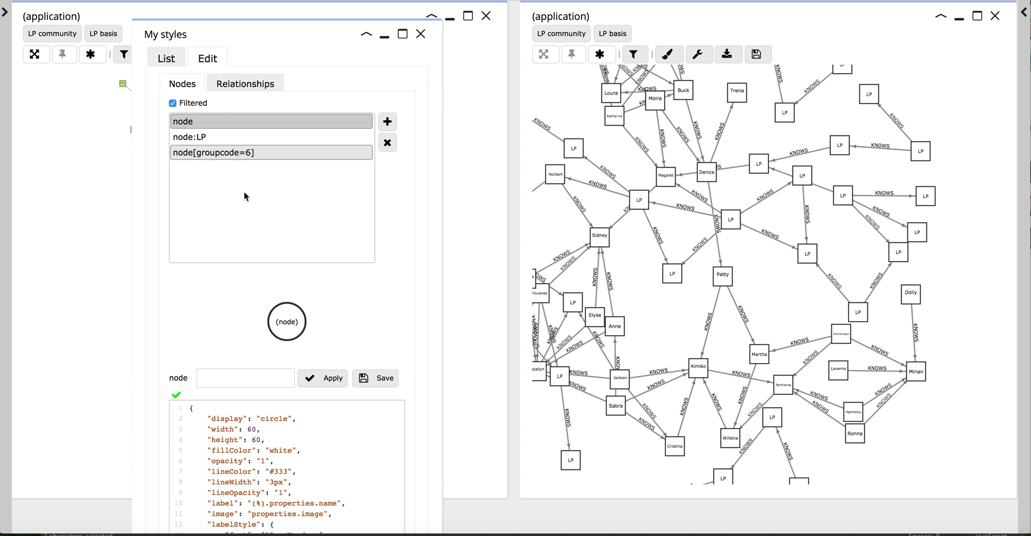
click(173, 103)
click(367, 152)
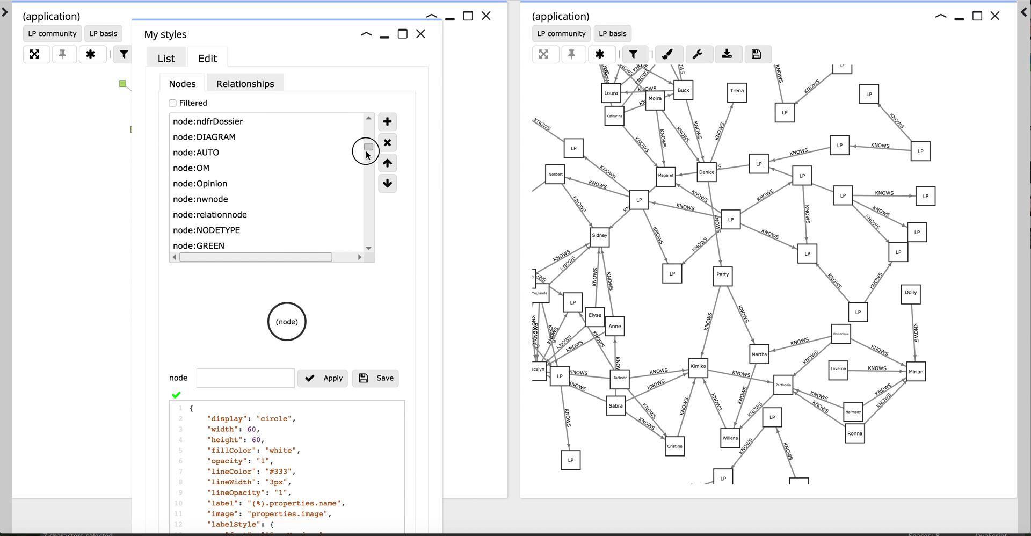
drag(368, 154, 369, 234)
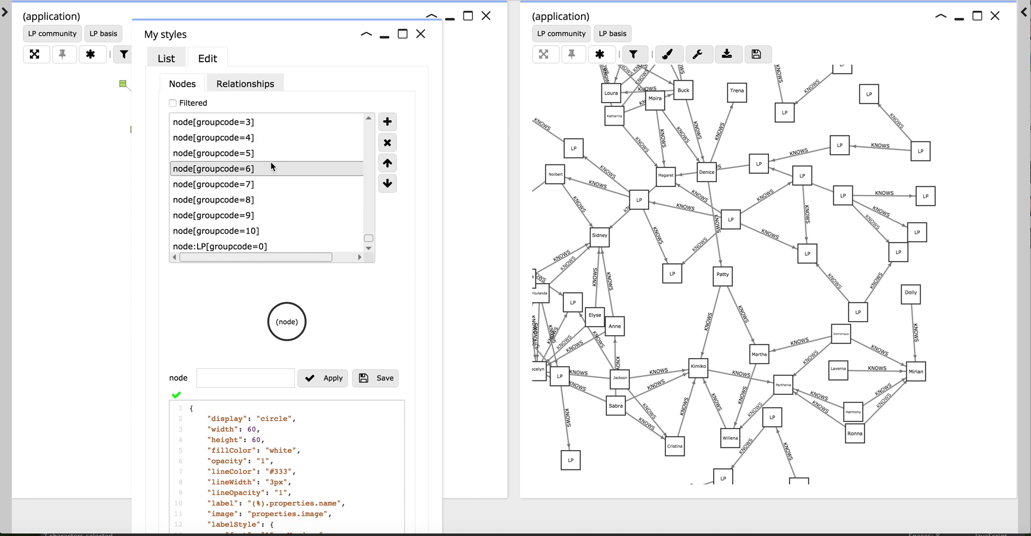
click(422, 35)
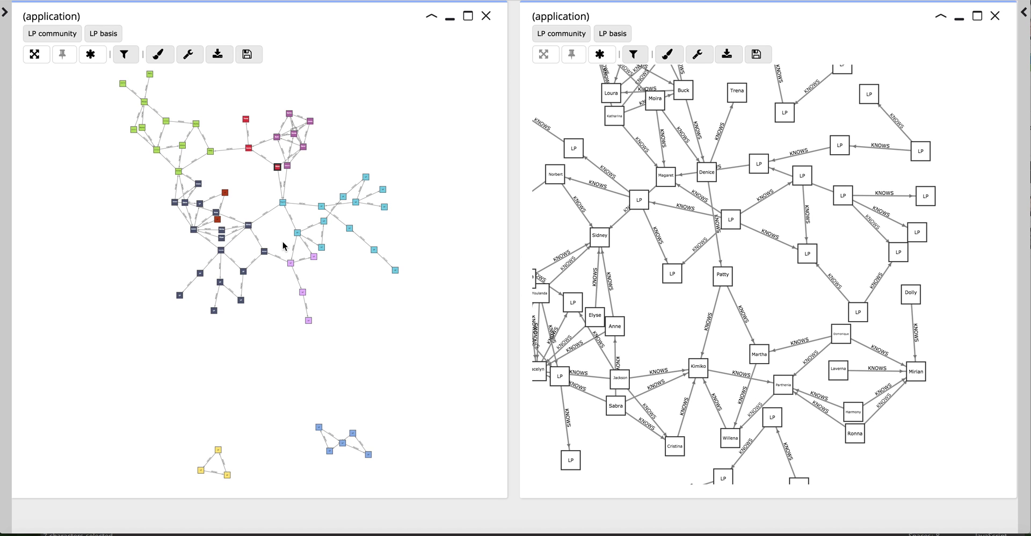
Close the colour-coded LP community network window
click(486, 16)
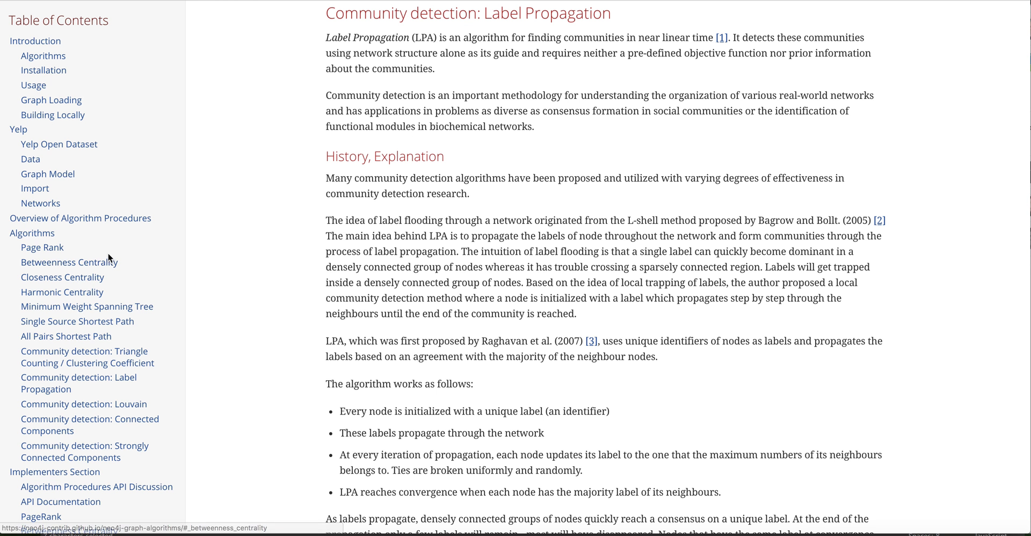
scroll(107, 261, down, 2)
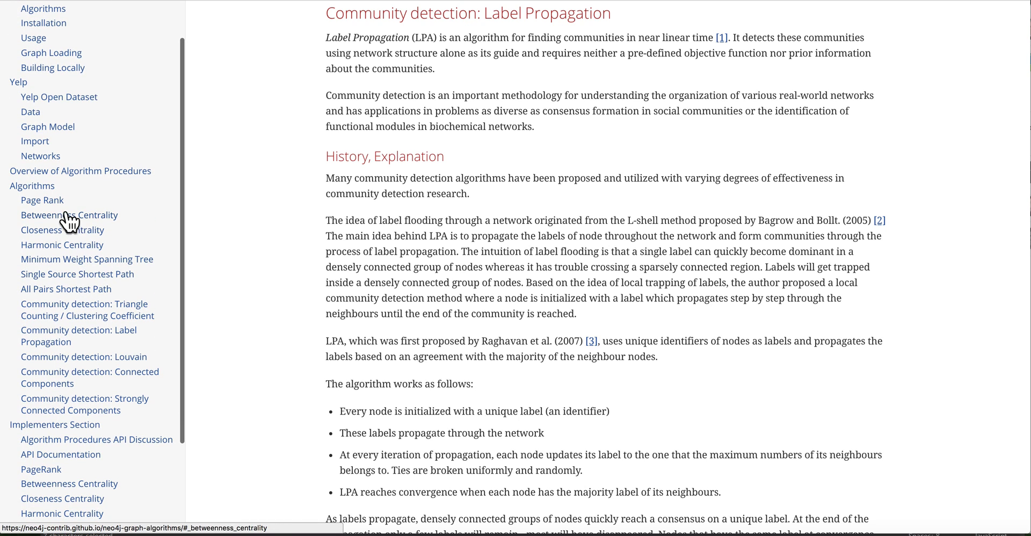